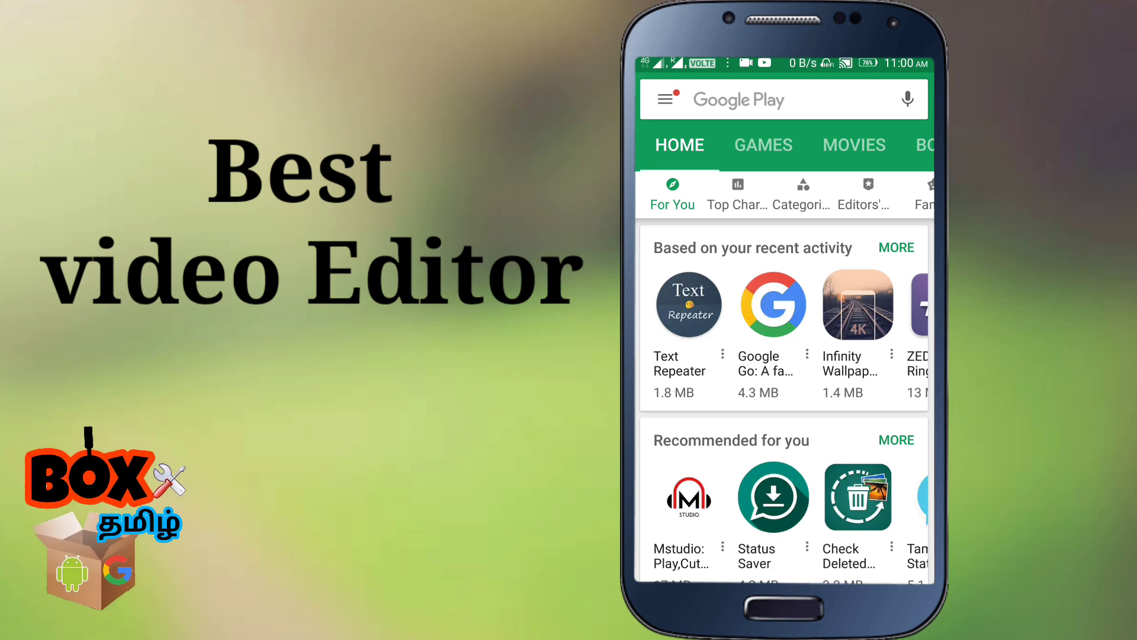
Step: Search the Play Store for 'filmo' and open the FilmoraGo - Free Video Editor listing
left_click(740, 99)
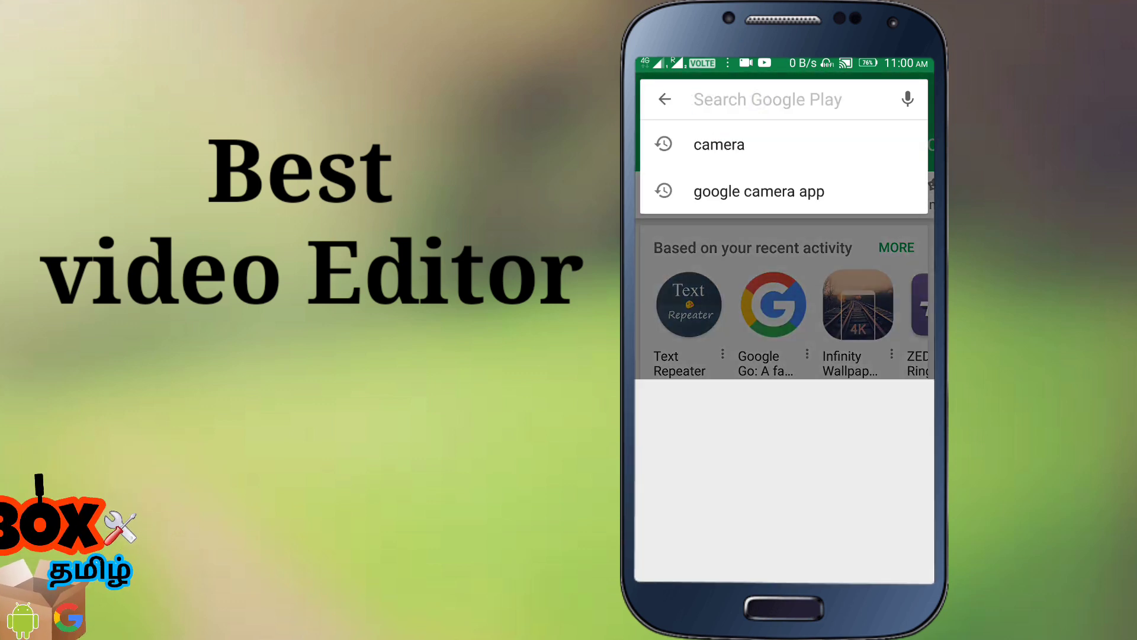
type("fil")
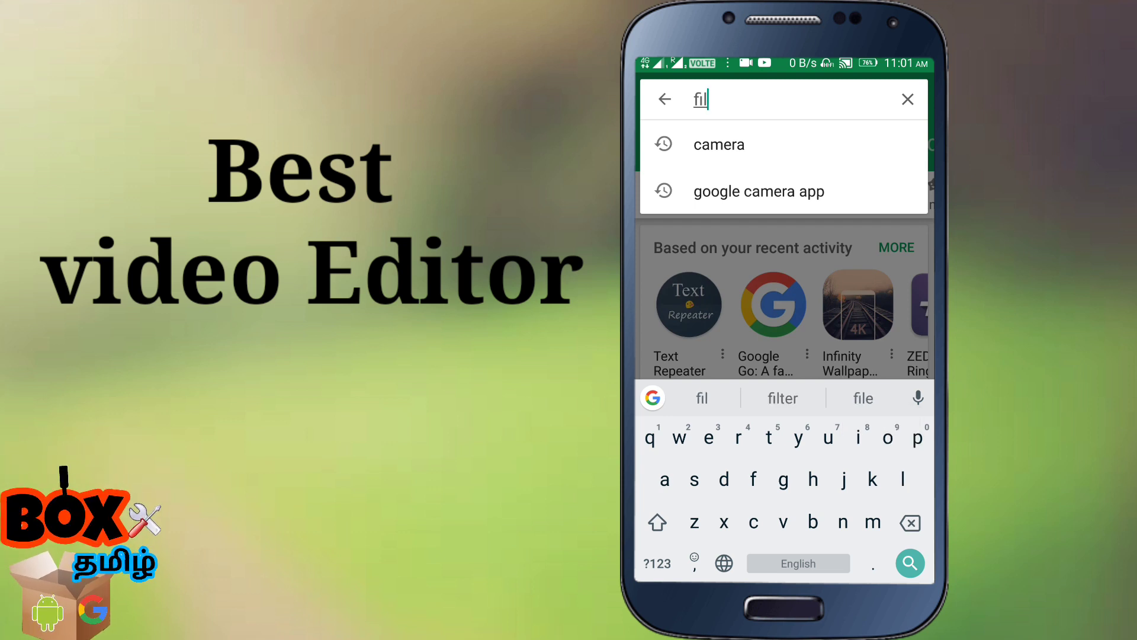
type("mo")
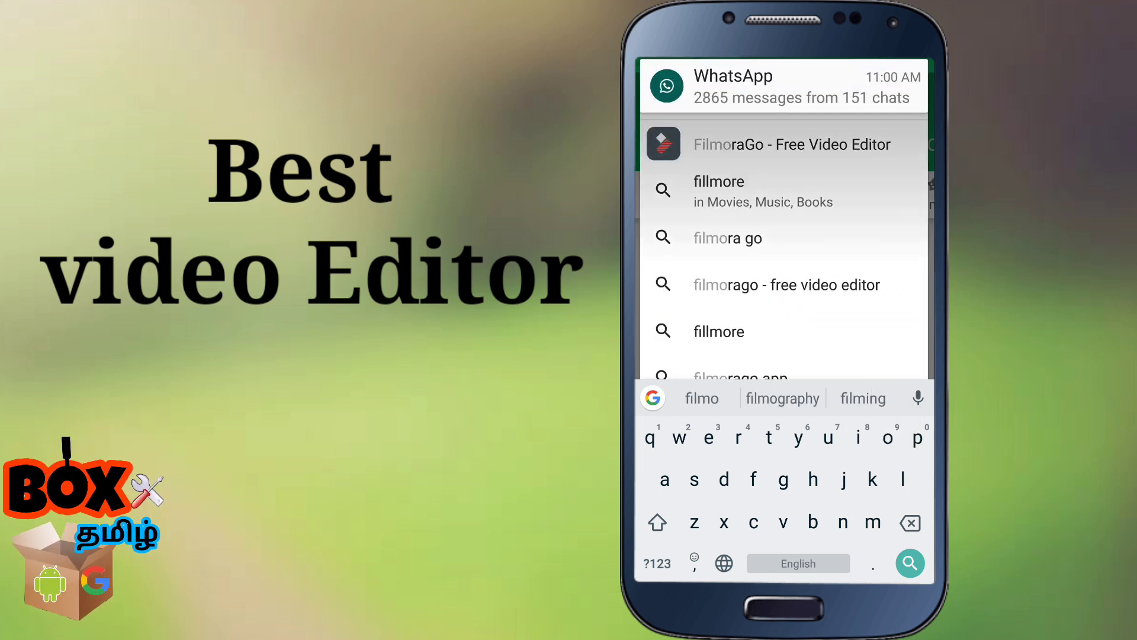
left_click(792, 144)
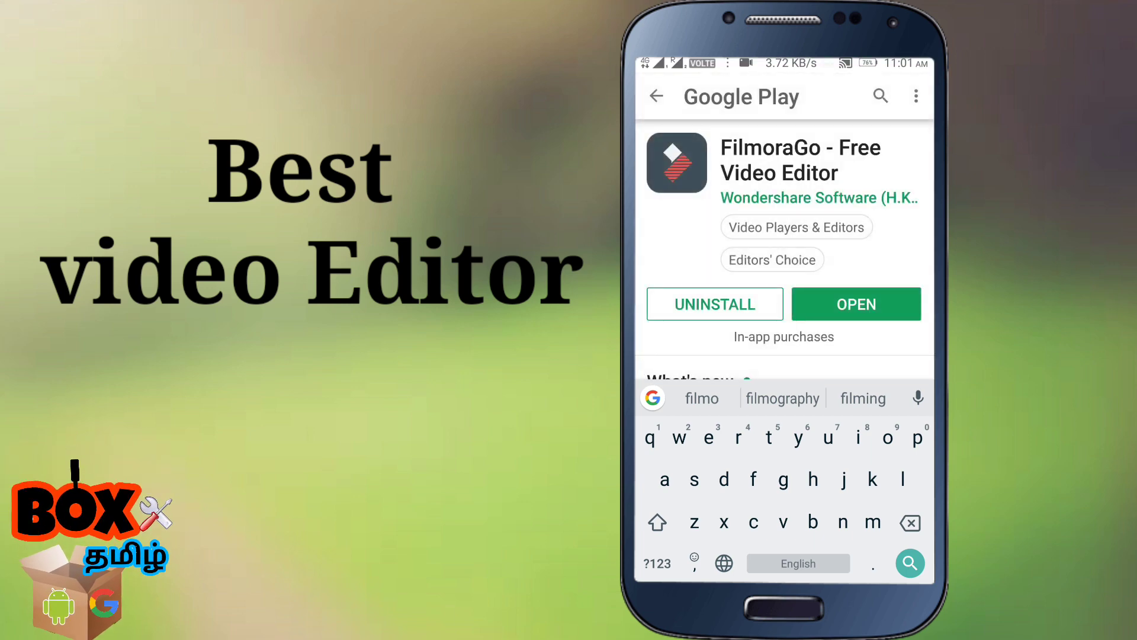
scroll(785, 355, "down", 3)
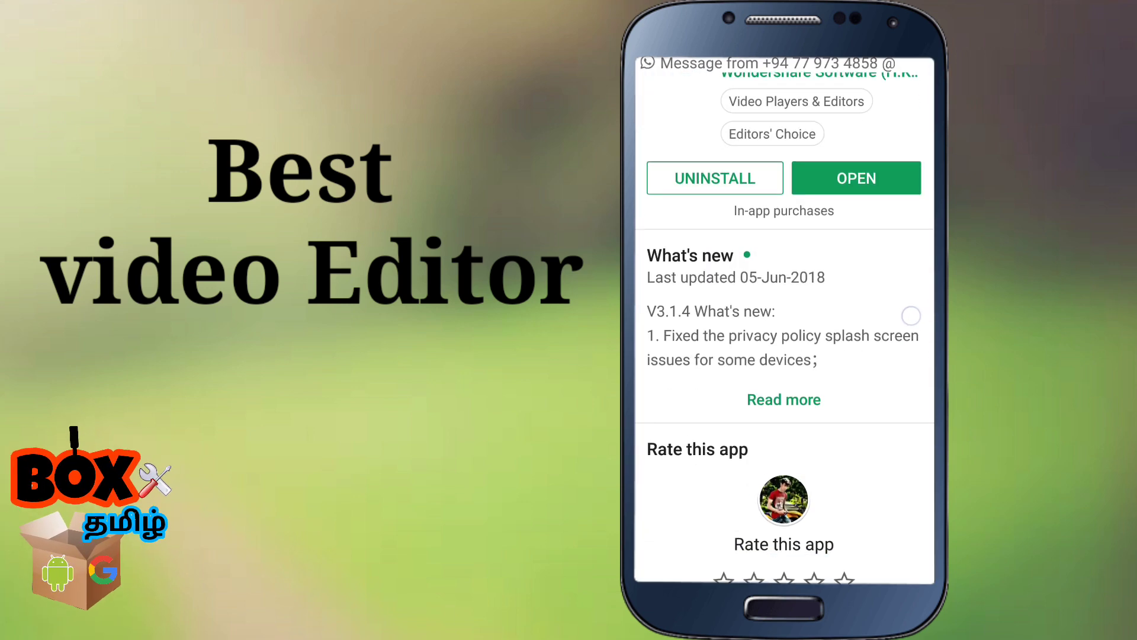
scroll(785, 356, "up", 3)
scroll(784, 355, "down", 10)
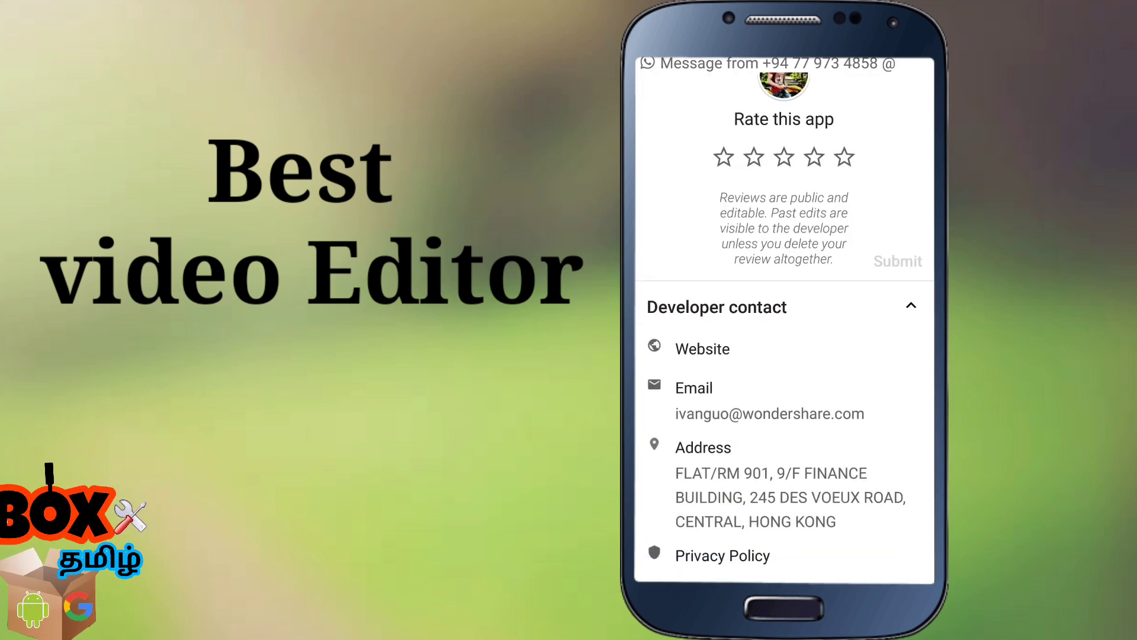
scroll(853, 433, "up", 10)
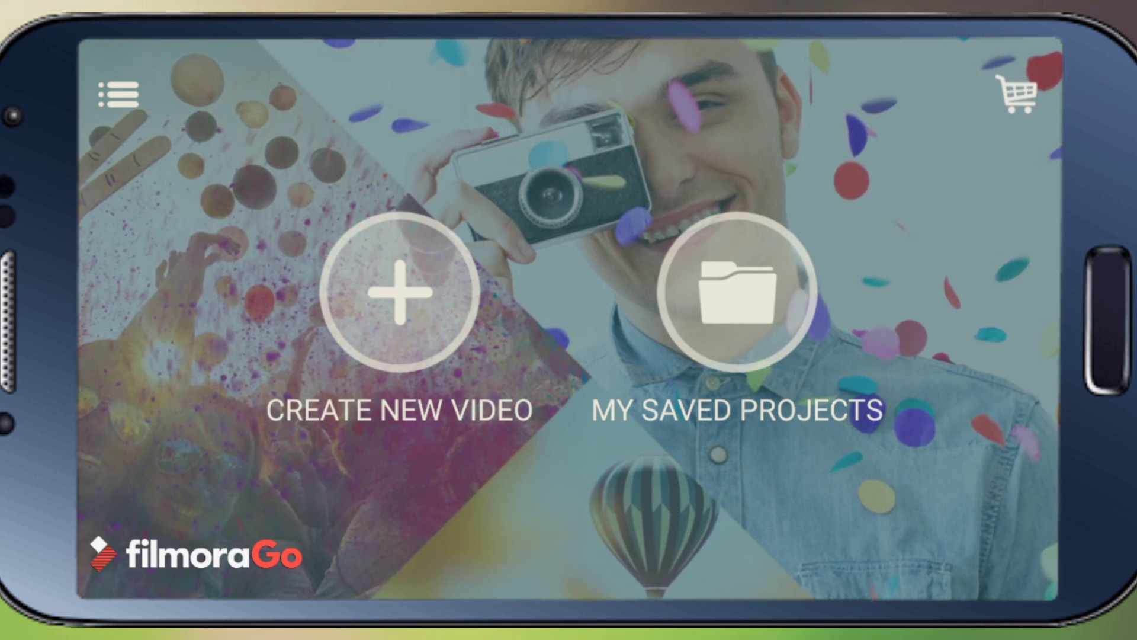
Step: Create a new video from the 00:12 clip in the Box Tamil folder and continue to editing
left_click(400, 292)
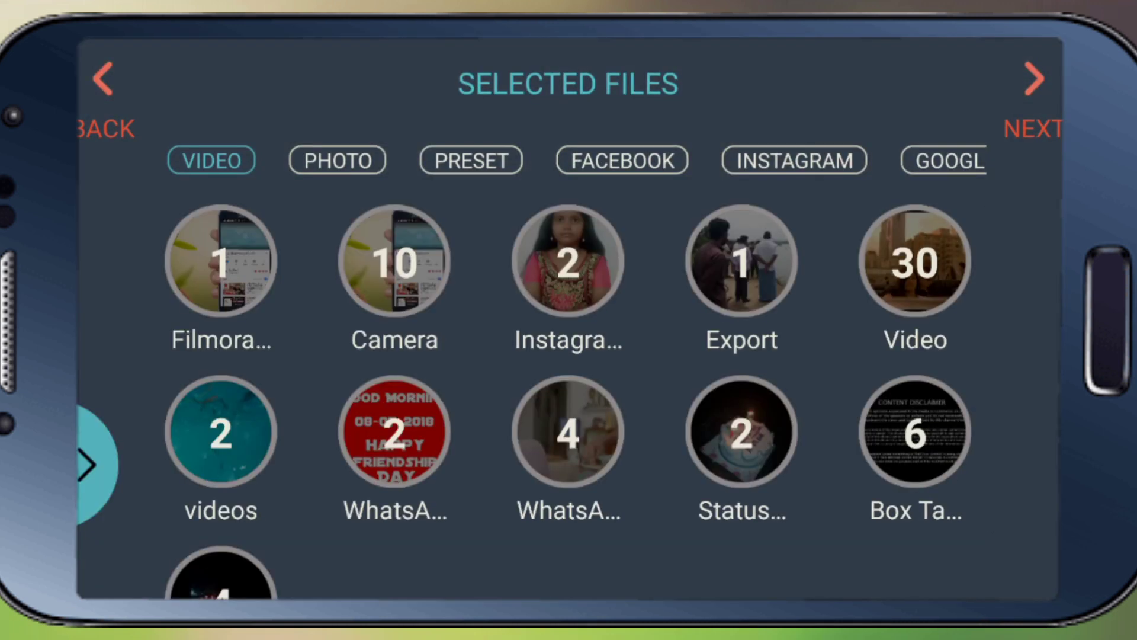
left_click_drag(757, 579, 767, 472)
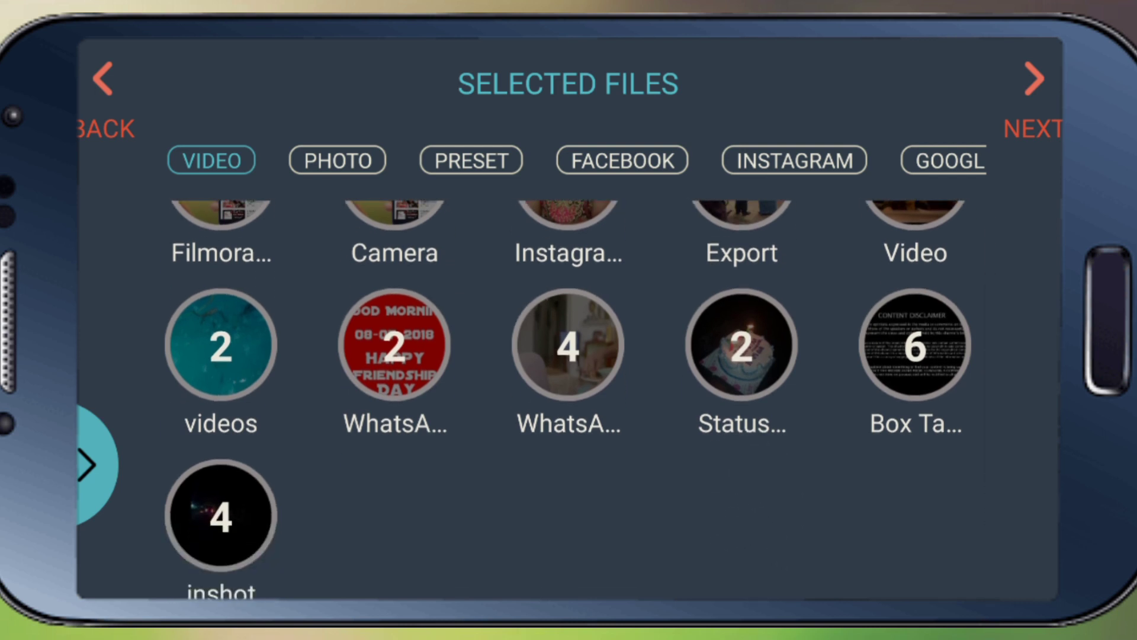
left_click(918, 365)
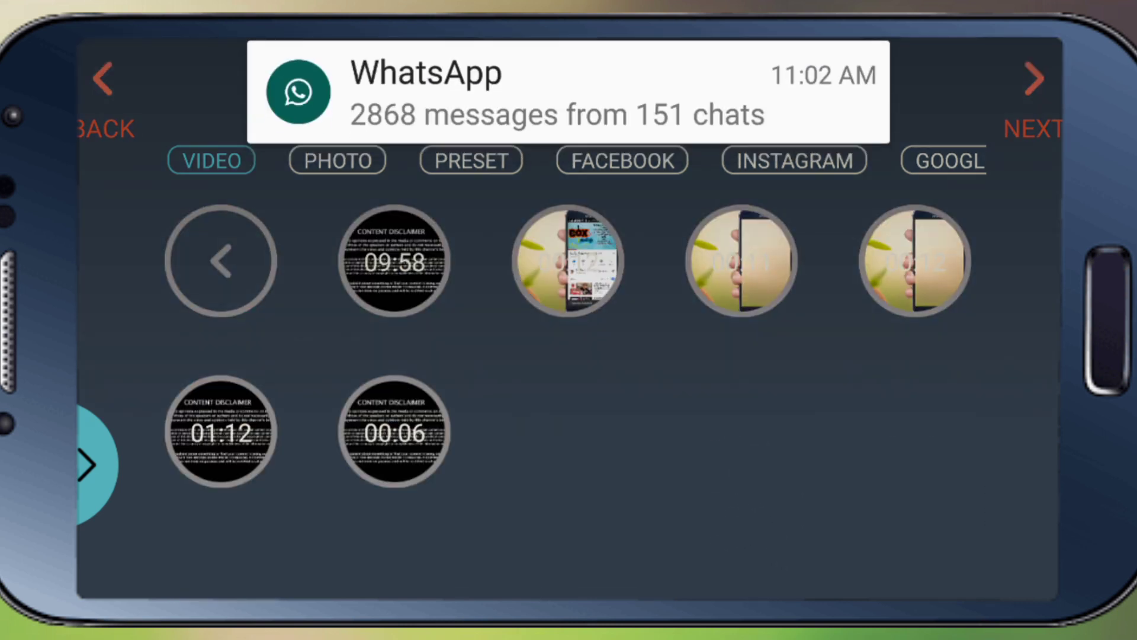
left_click_drag(445, 83, 445, 36)
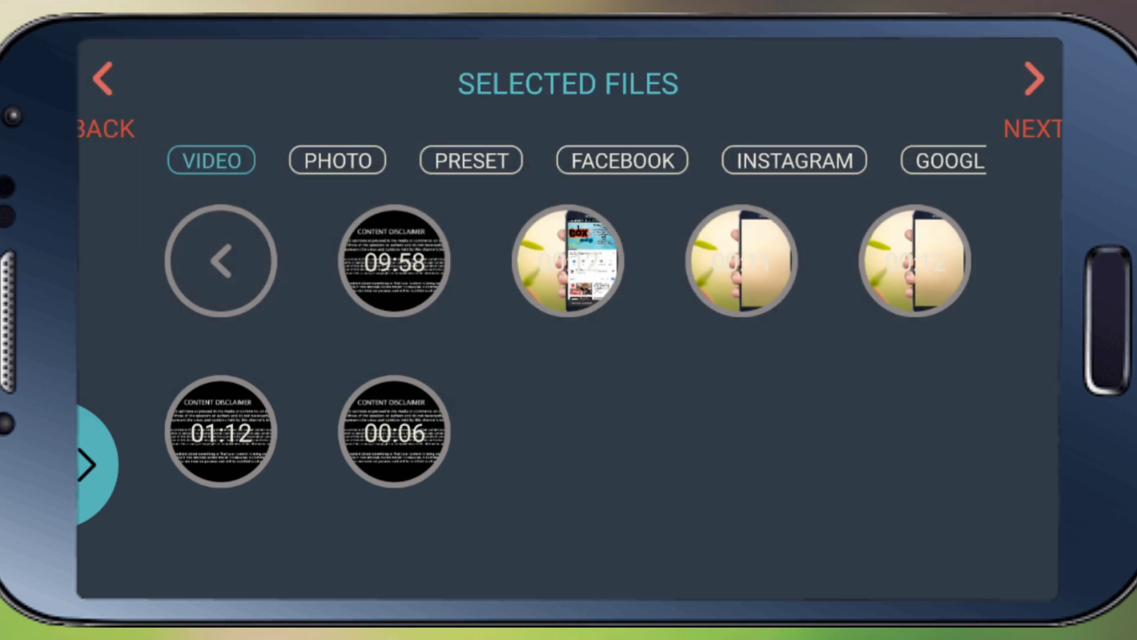
left_click(560, 267)
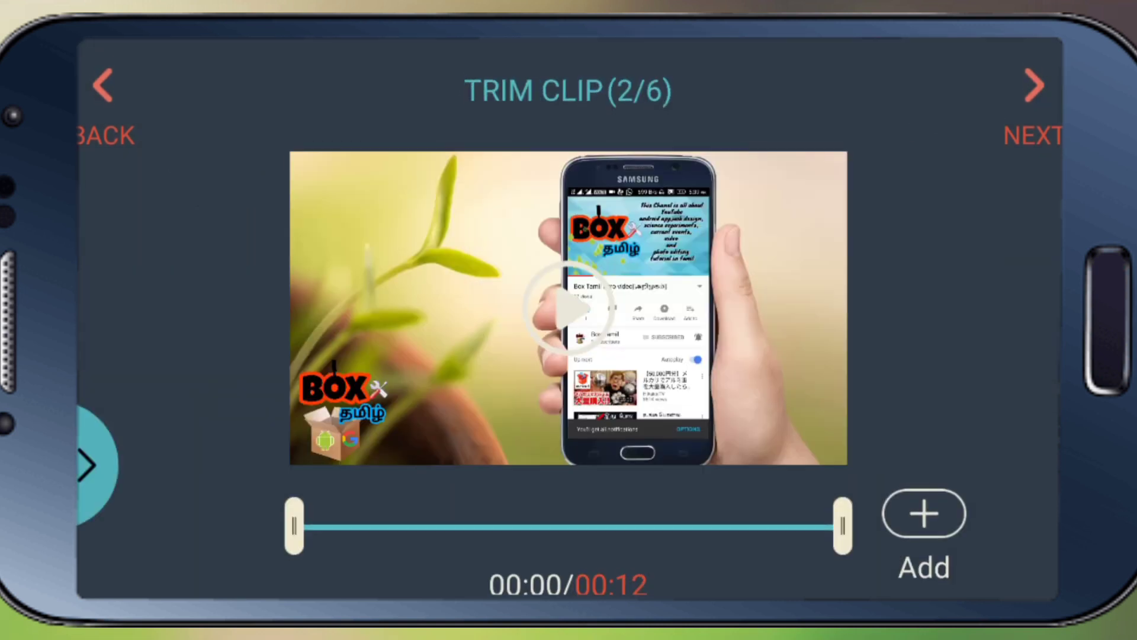
left_click(924, 513)
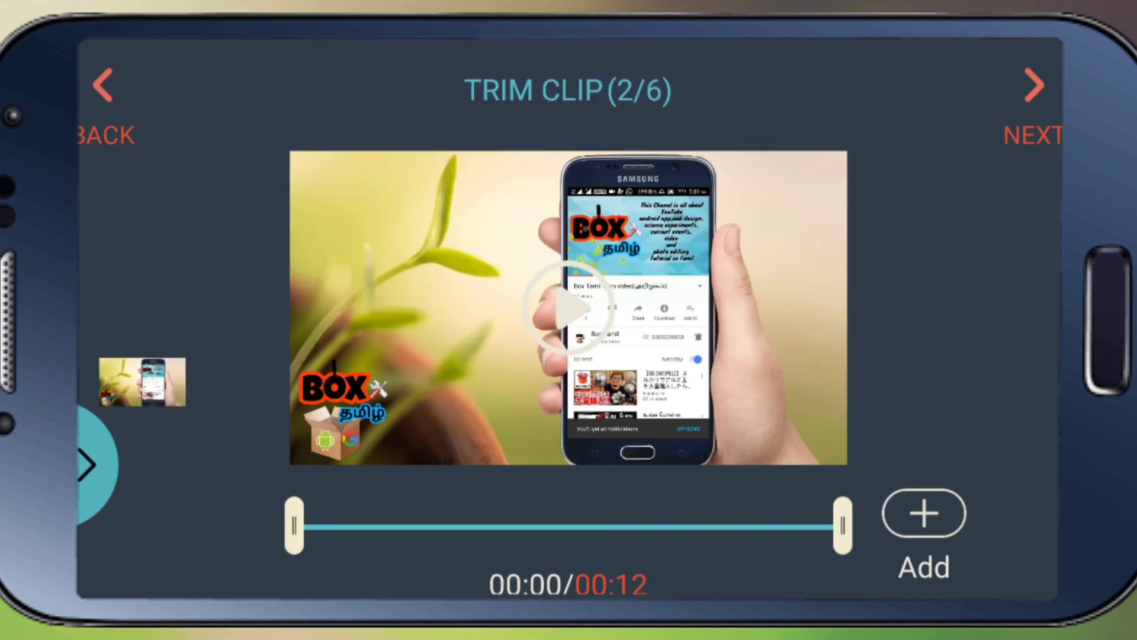
left_click(1028, 114)
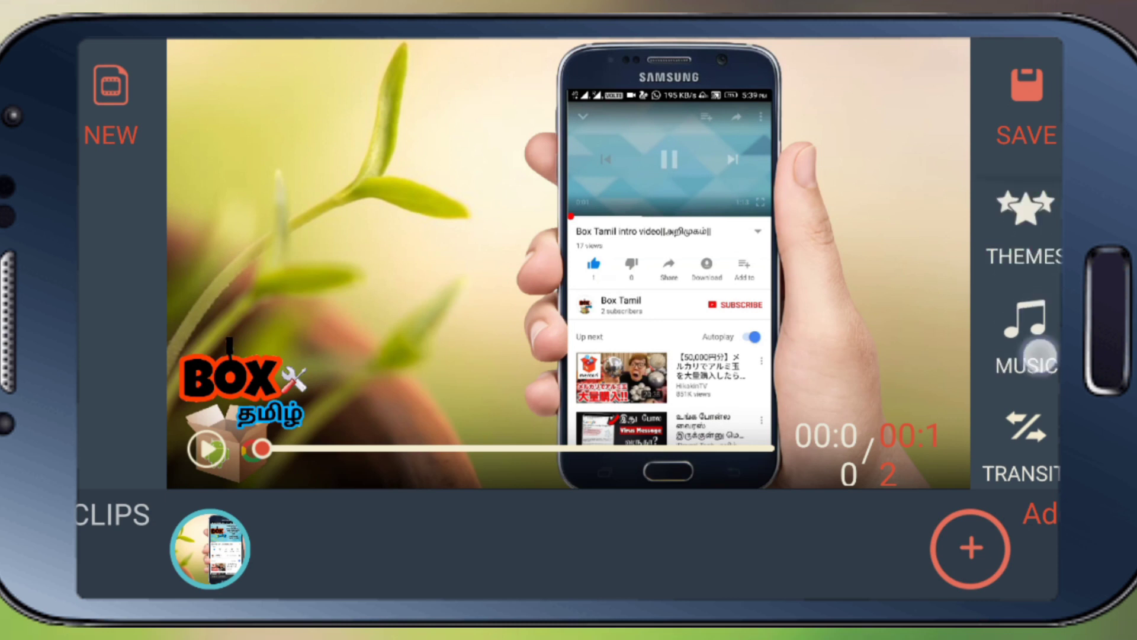
Step: Look through the themes, then show the 16:9, Cut and Blur ratio options
left_click(1038, 235)
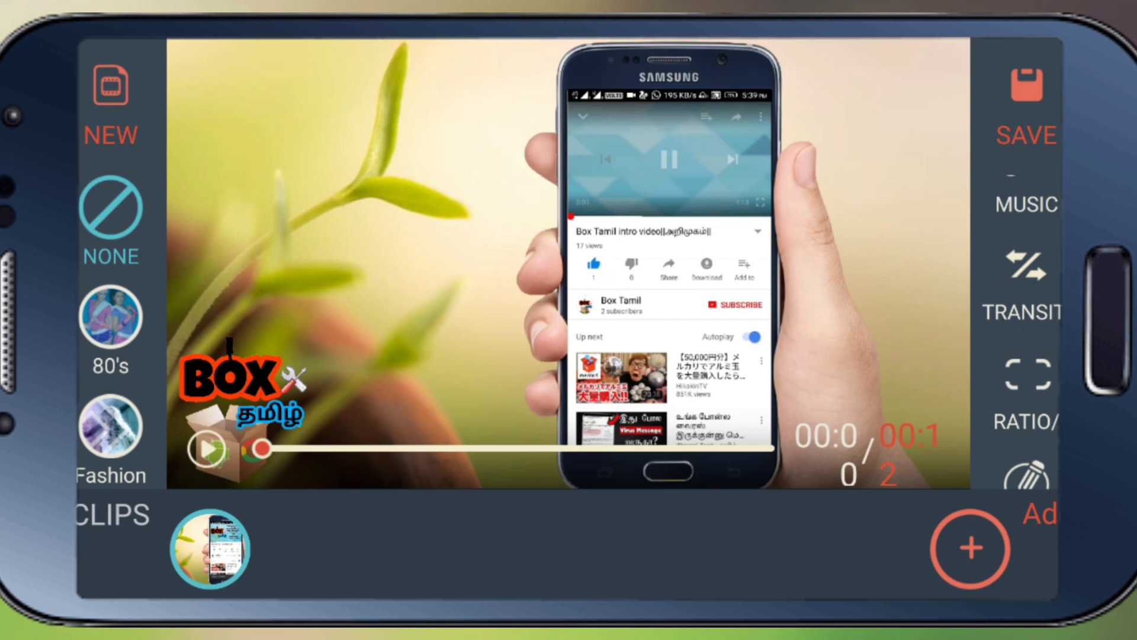
scroll(1026, 296, "down", 2)
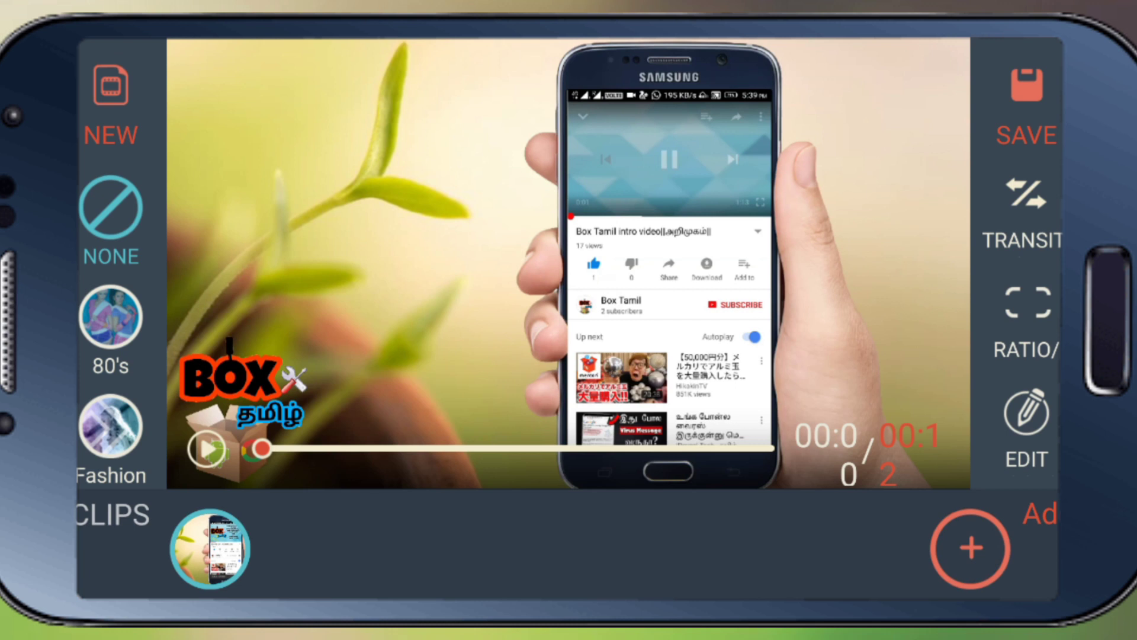
left_click(1028, 320)
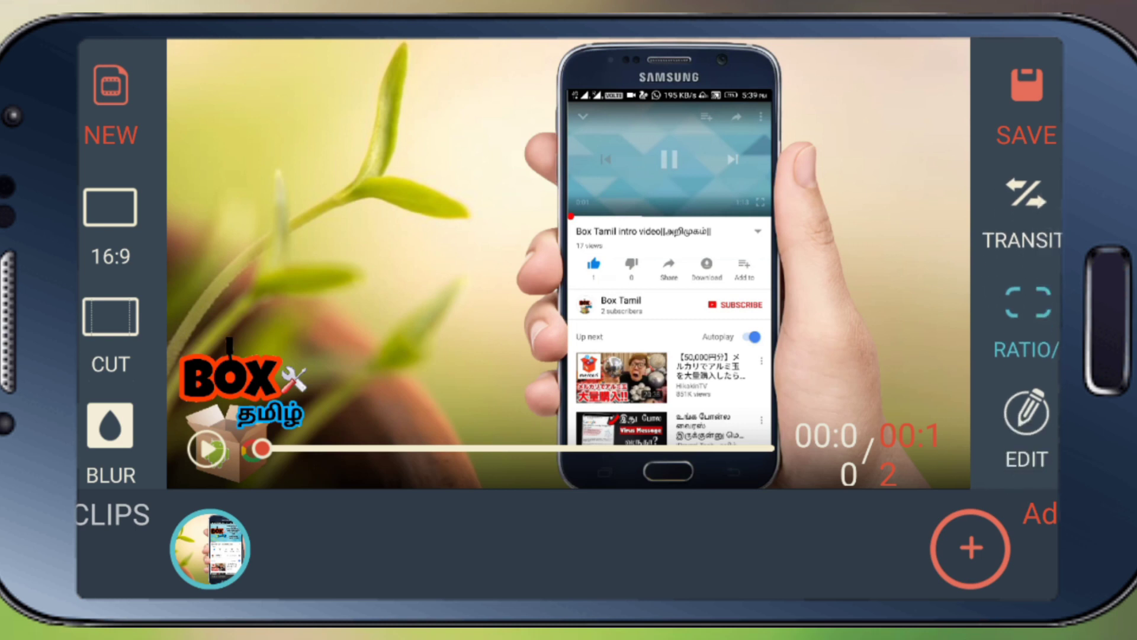
Step: Open the EDIT toolbar with trim, crop, subtitle and audio tools for the 12-second clip
left_click(1026, 415)
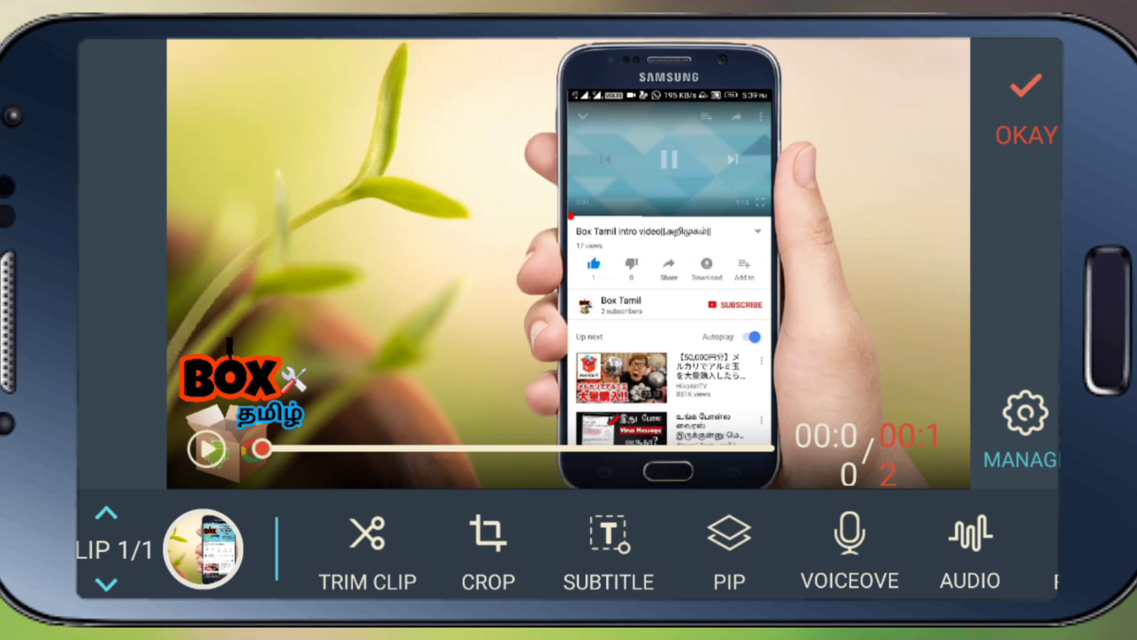
Step: Trim the clip's end from 00:12 down to 00:08
left_click(367, 551)
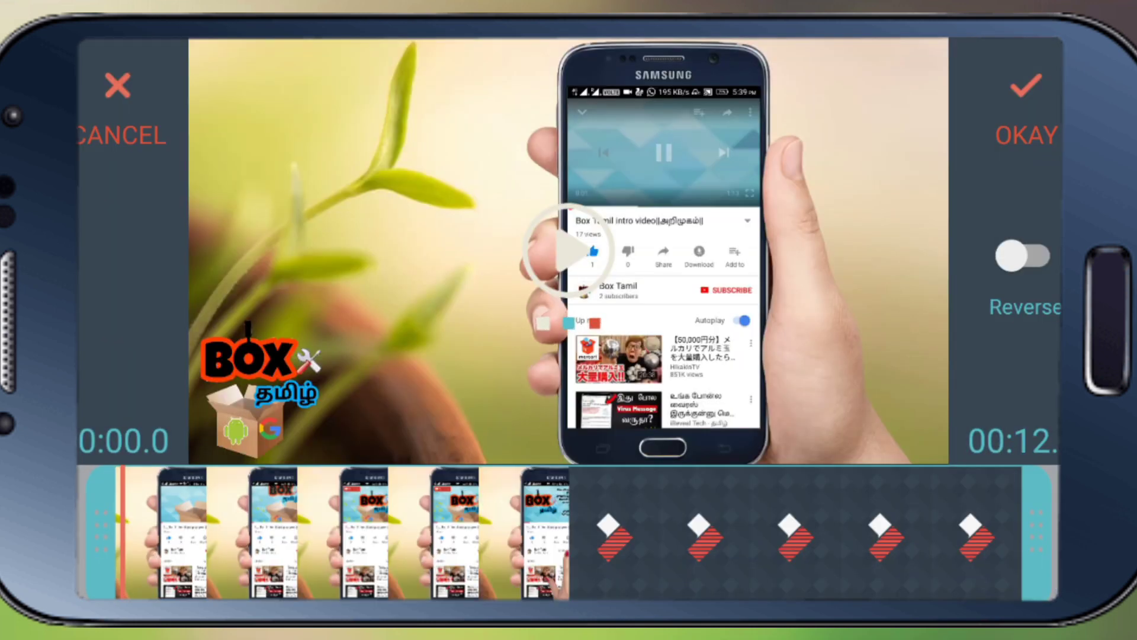
mouse_move(1036, 536)
left_mouse_down()
mouse_move(743, 560)
mouse_move(1010, 551)
left_mouse_up()
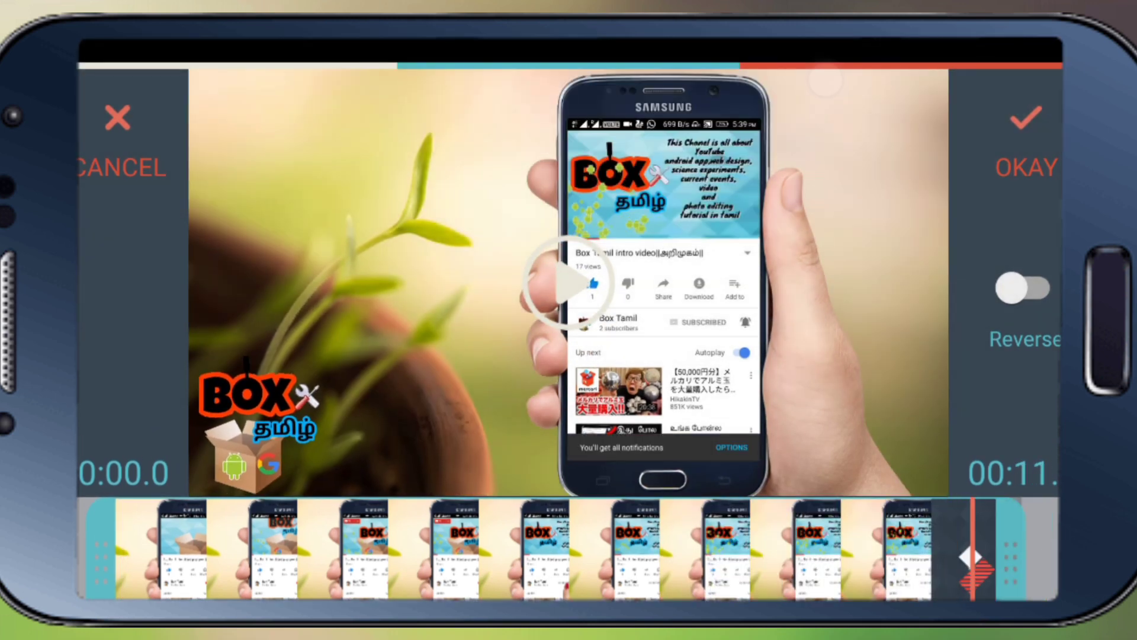
left_click(118, 137)
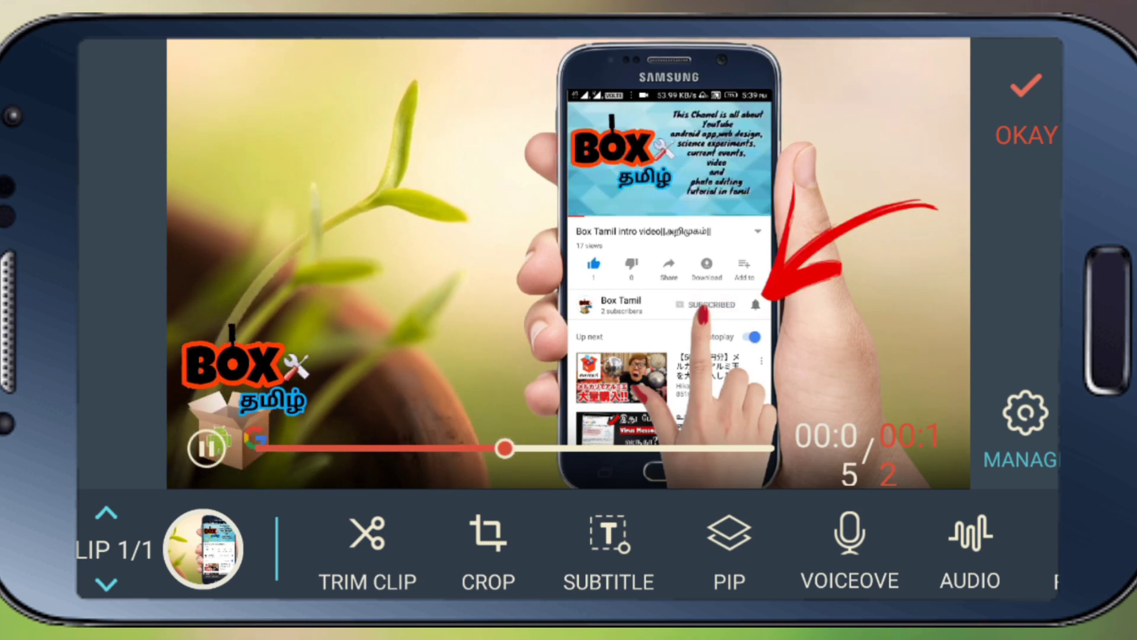
Step: Open the VOICEOVER recorder from the clip toolbar
scroll(651, 551, "right", 2)
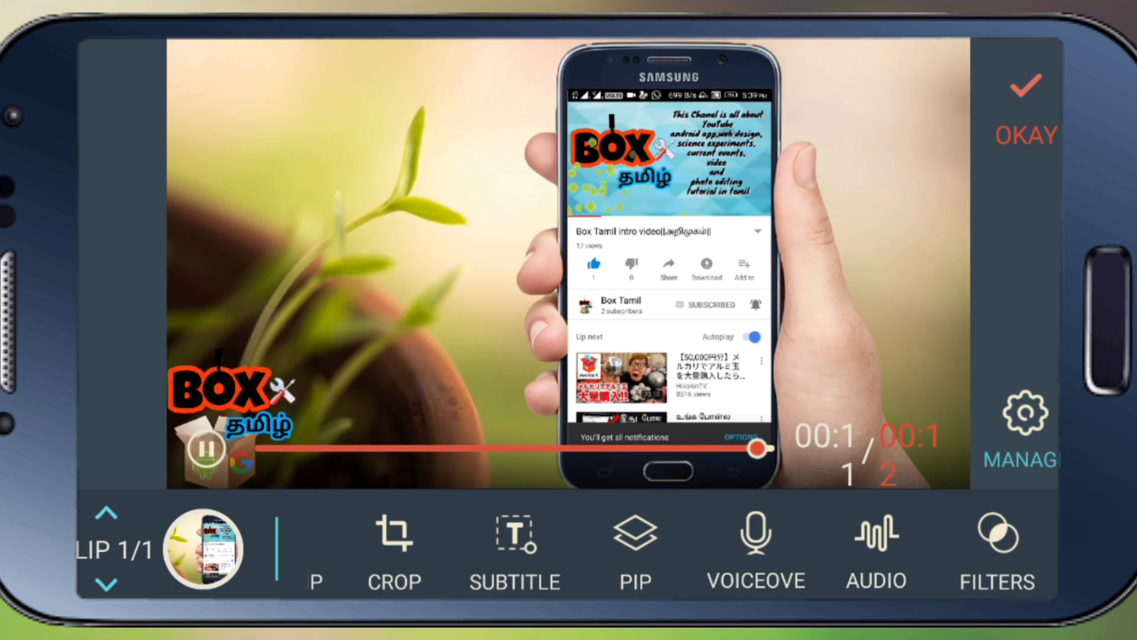
scroll(651, 551, "right", 2)
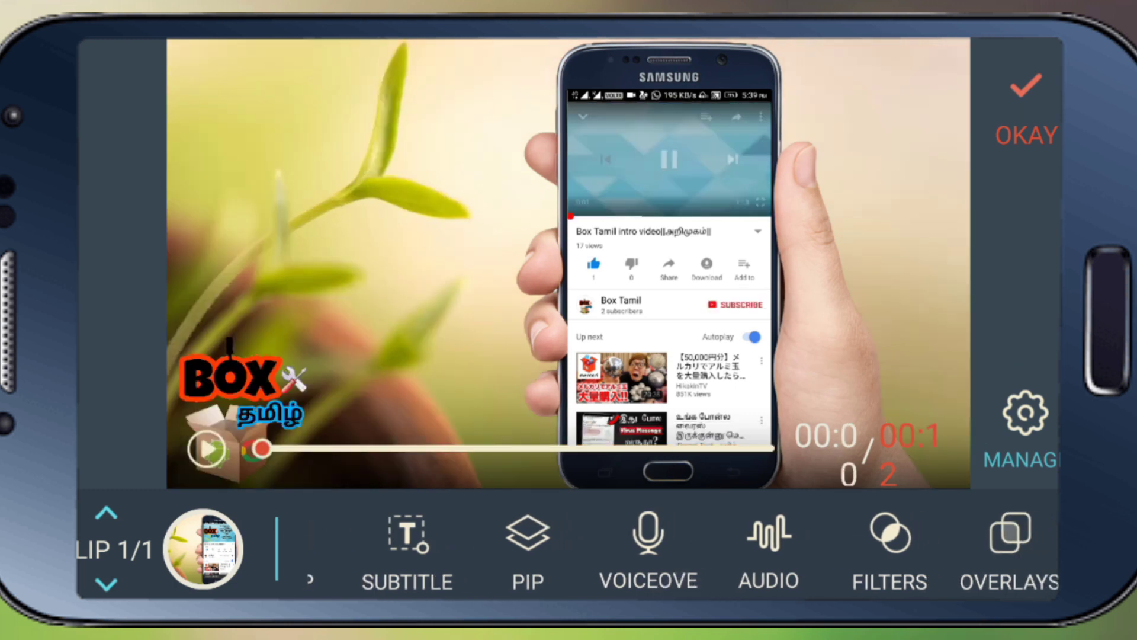
left_click(649, 539)
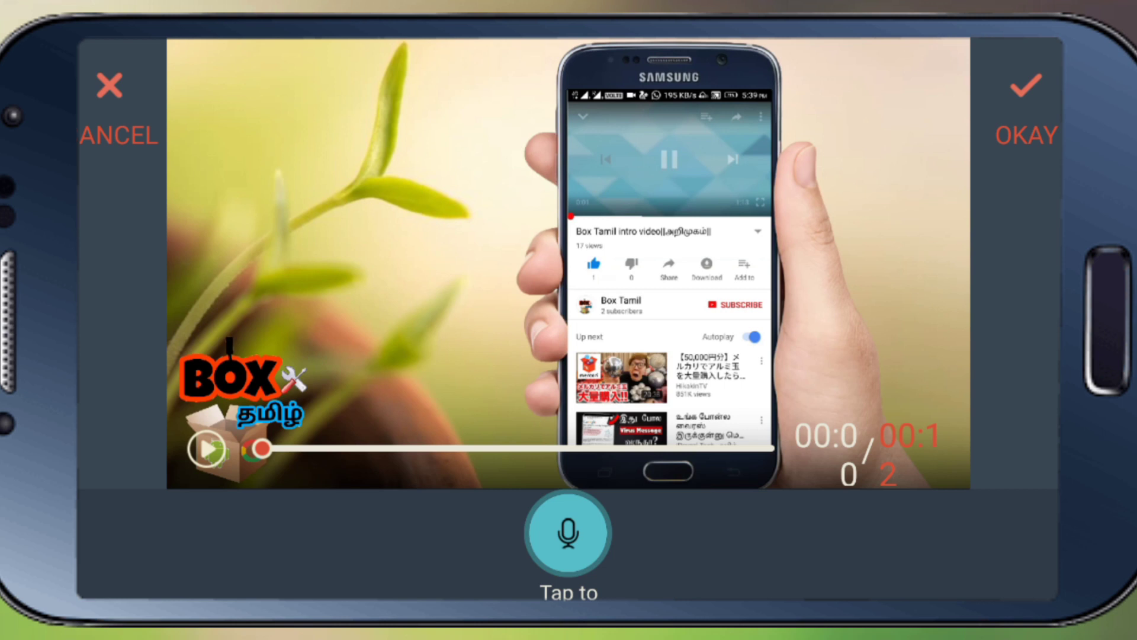
Step: Close the voiceover, audio, filter and element panels without applying anything
left_click(110, 107)
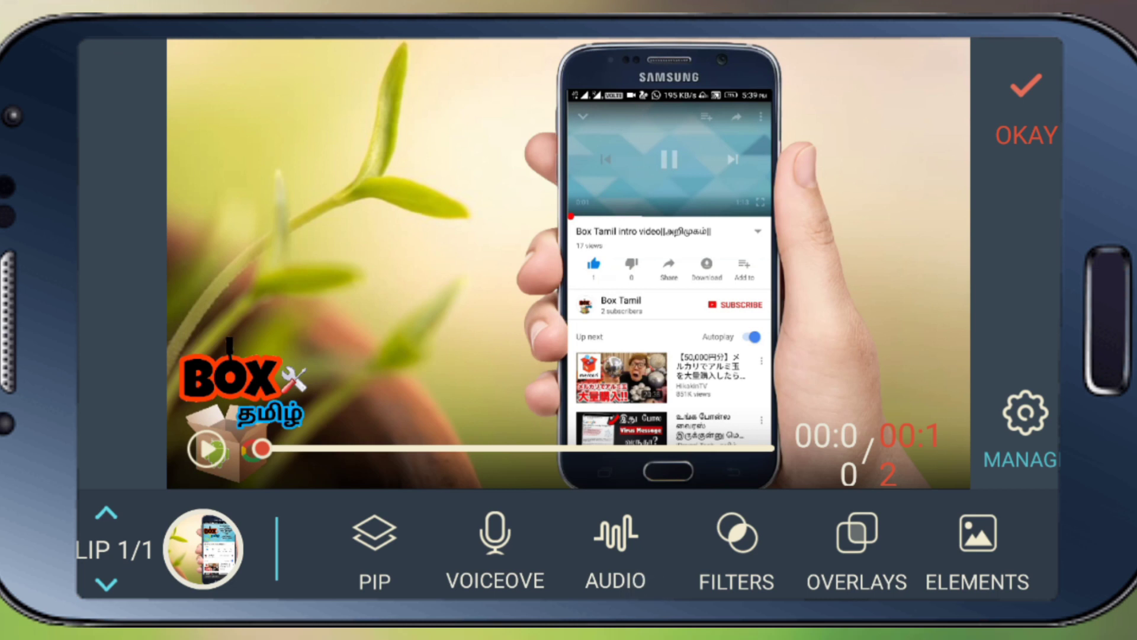
left_click(617, 539)
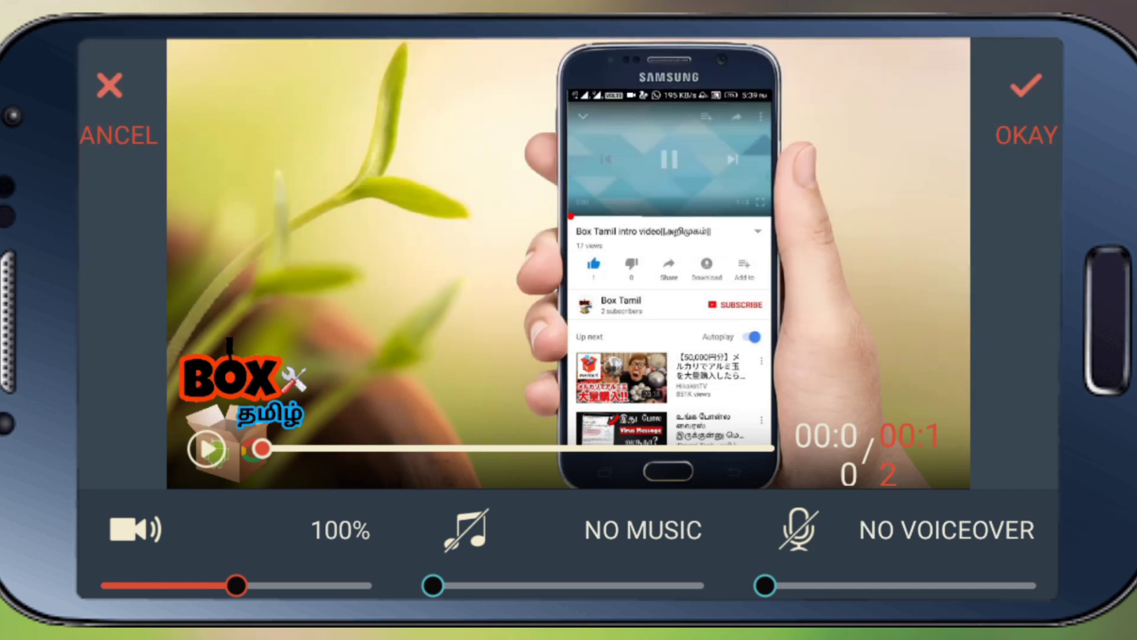
left_click(110, 86)
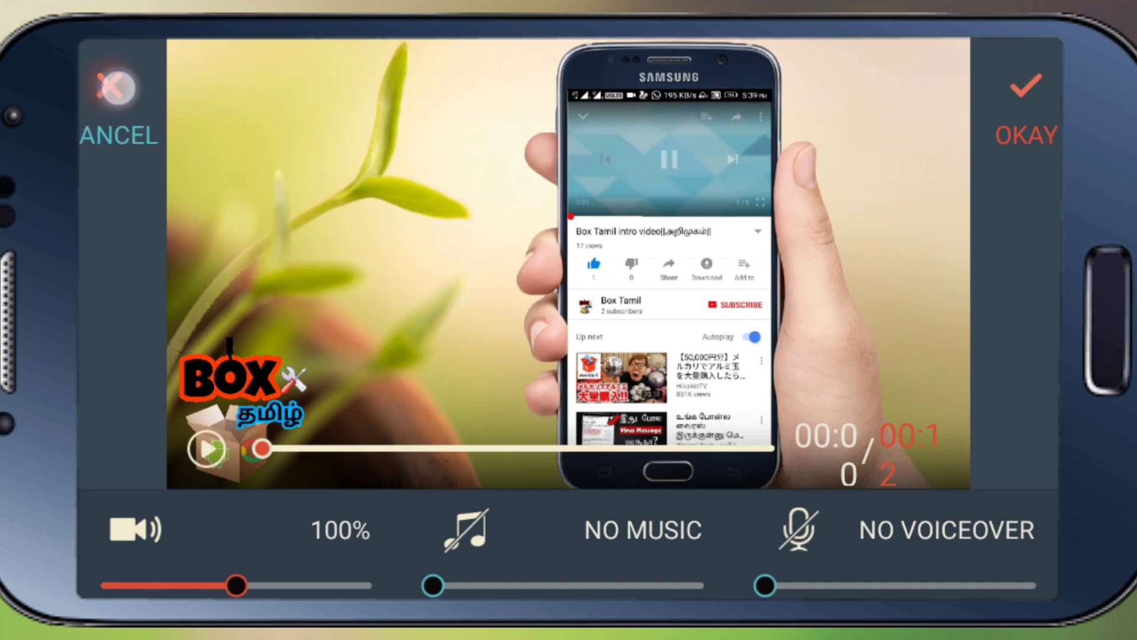
left_click_drag(832, 572, 698, 579)
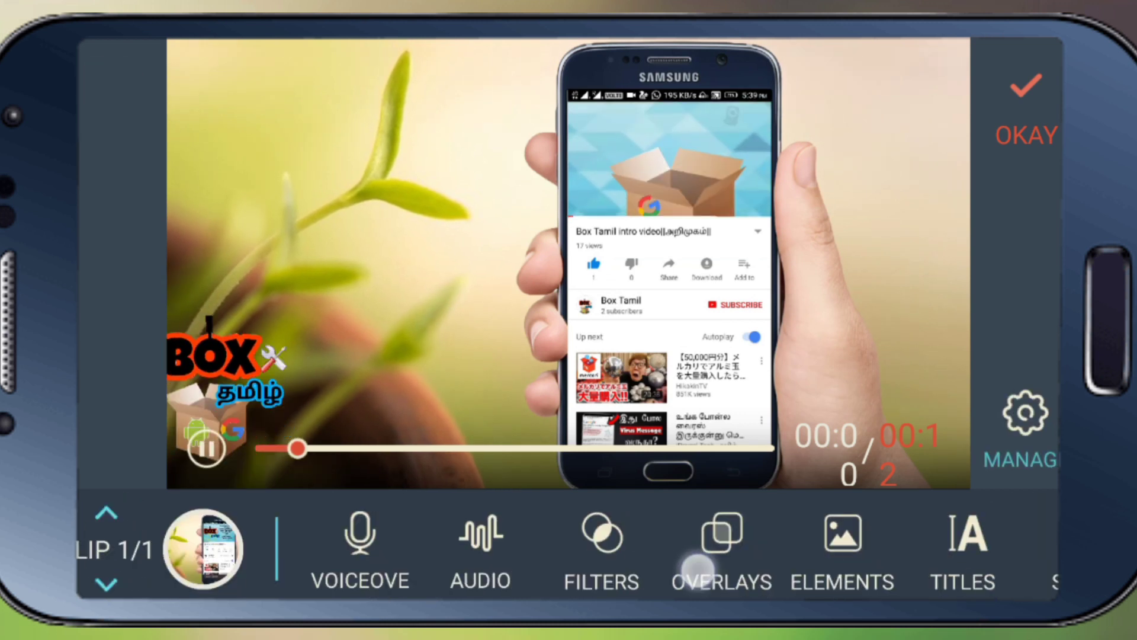
left_click(604, 536)
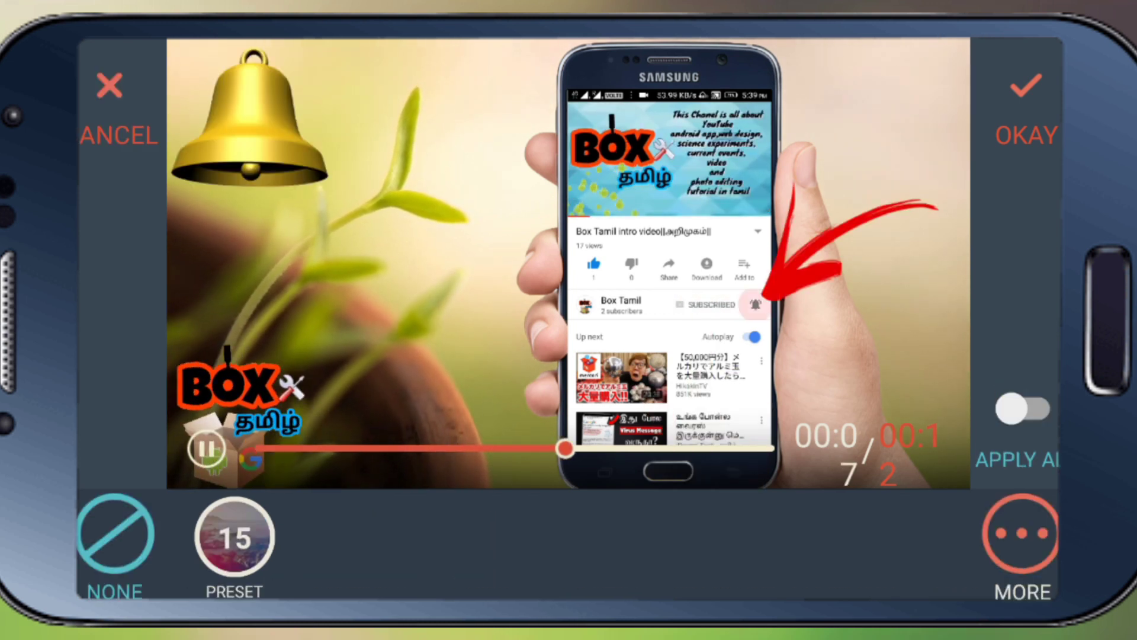
left_click(1026, 107)
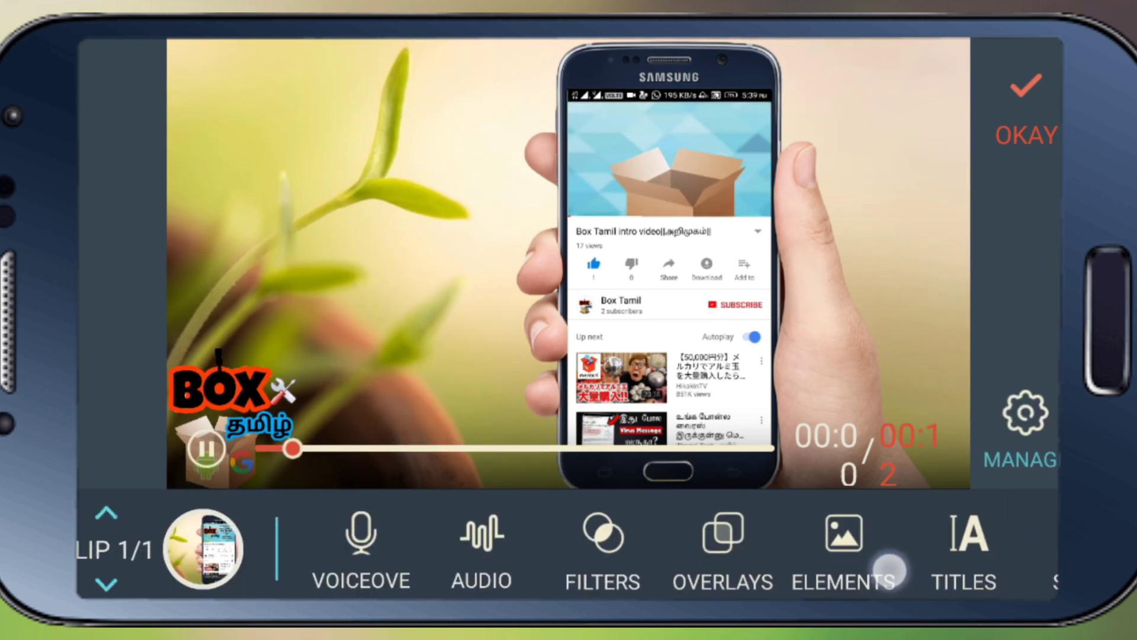
left_click_drag(889, 579, 792, 579)
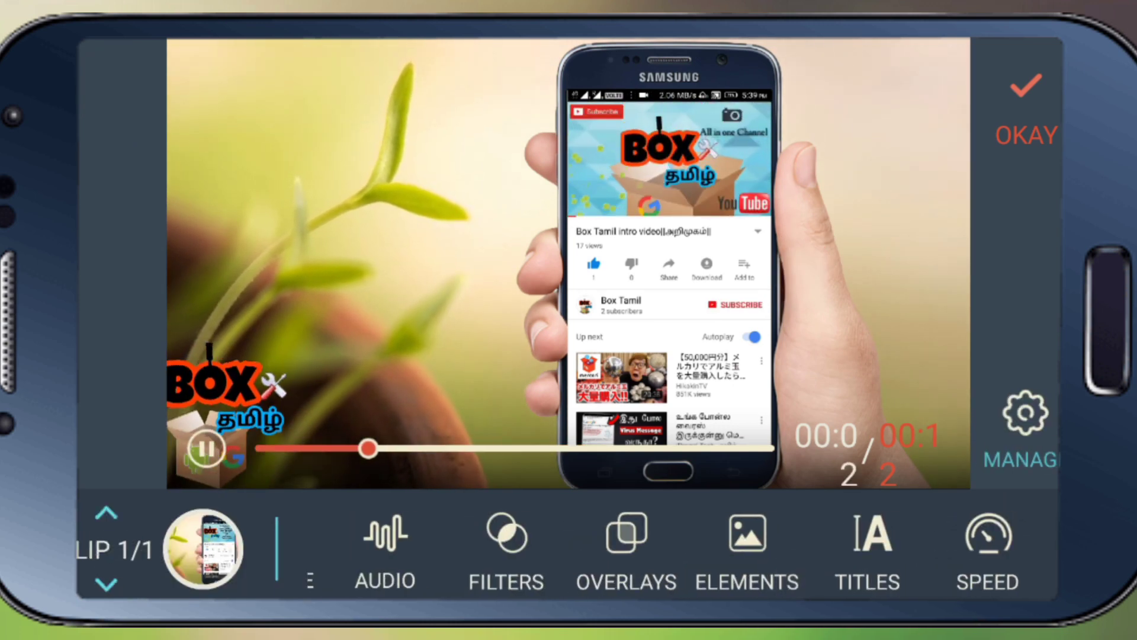
left_click(741, 554)
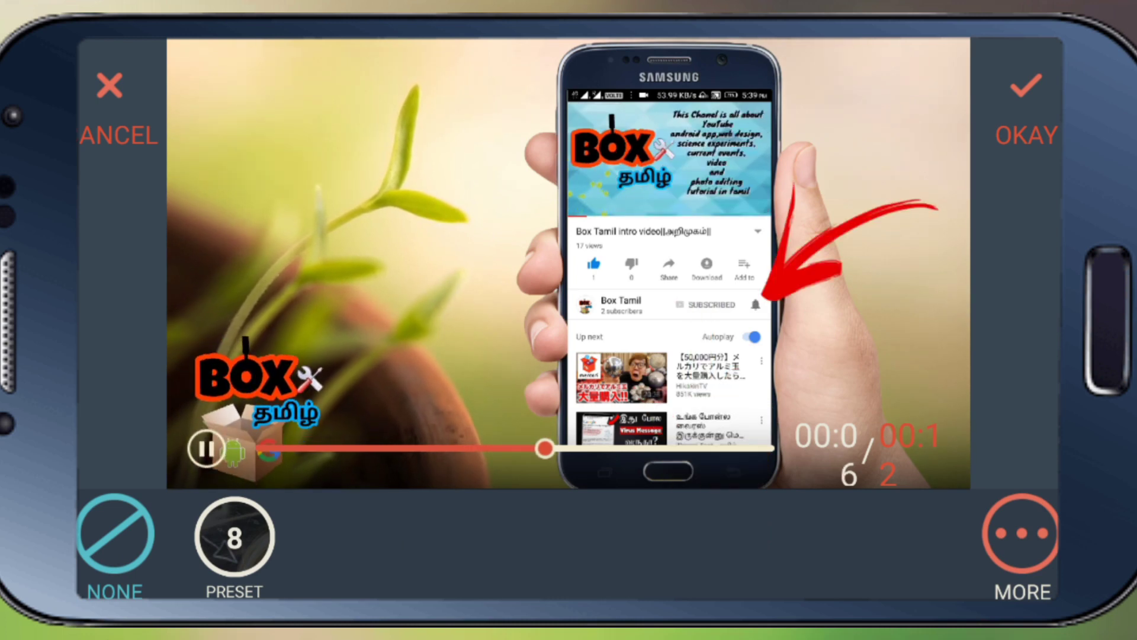
left_click(110, 86)
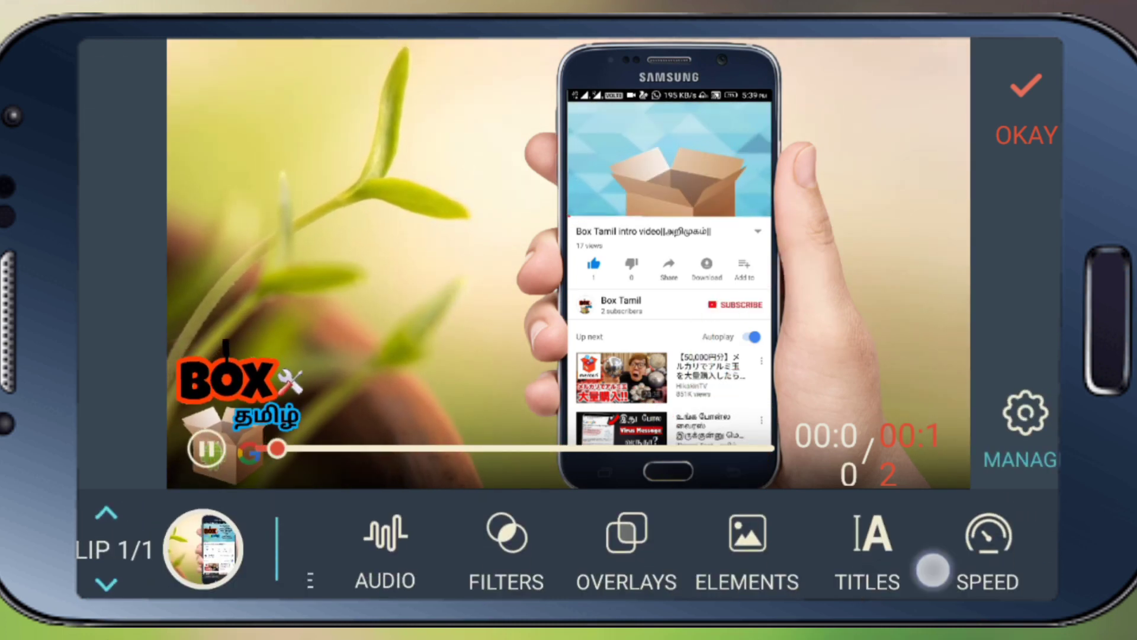
Step: Open the clip's ADJUST panel with brightness, contrast and saturation settings
left_click_drag(932, 565, 739, 589)
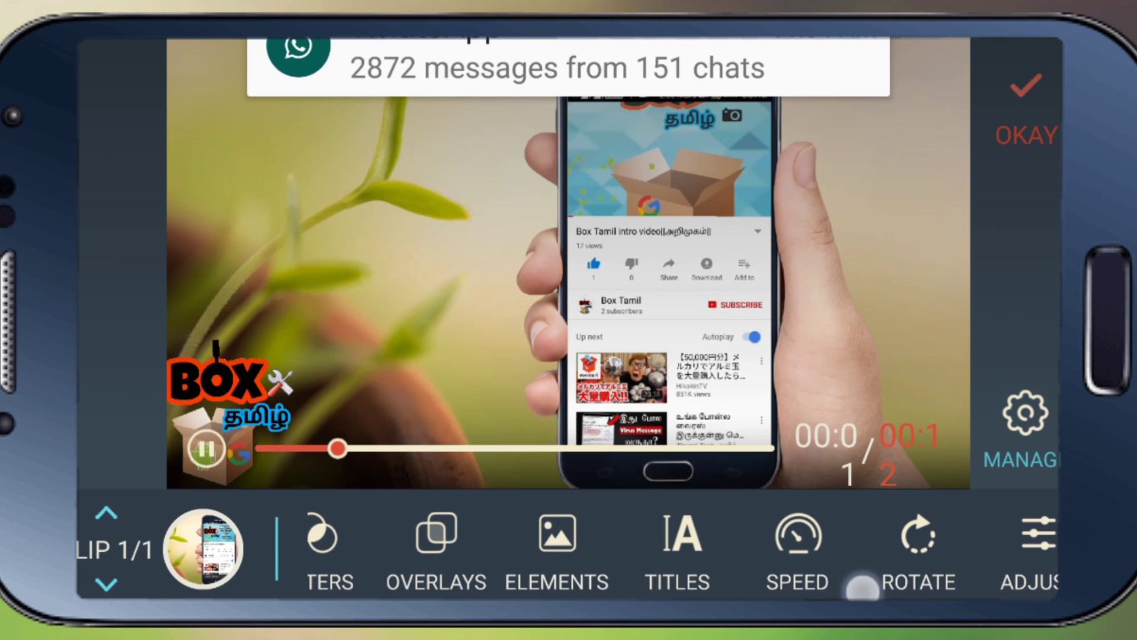
left_click_drag(863, 587, 660, 587)
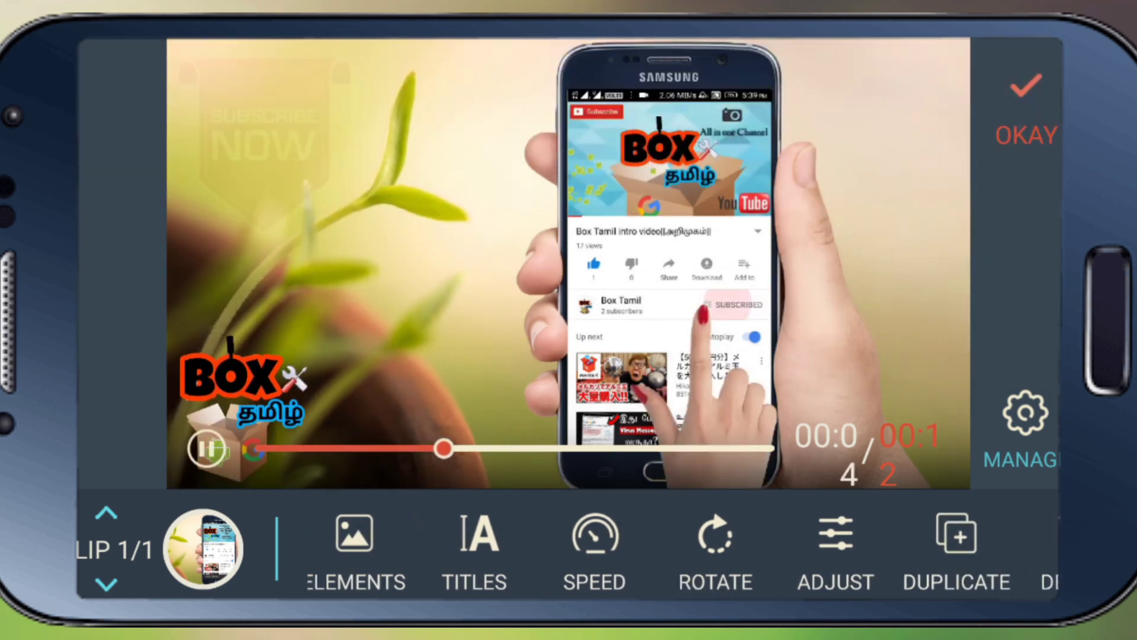
left_click(596, 556)
left_click_drag(596, 557, 542, 557)
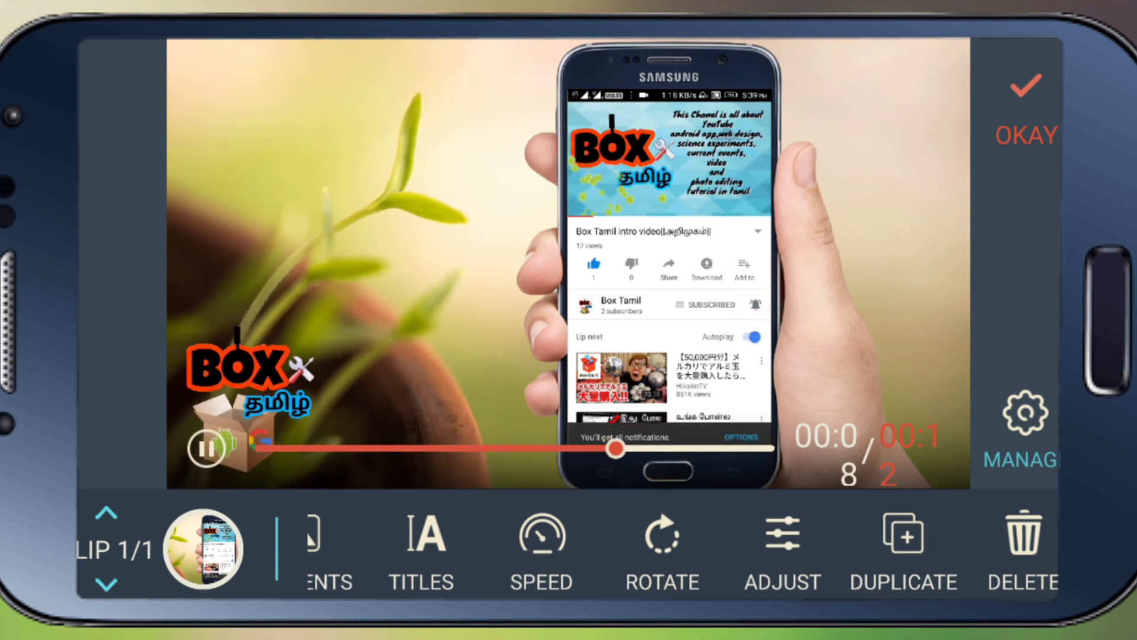
left_click(673, 567)
left_click_drag(577, 576, 567, 580)
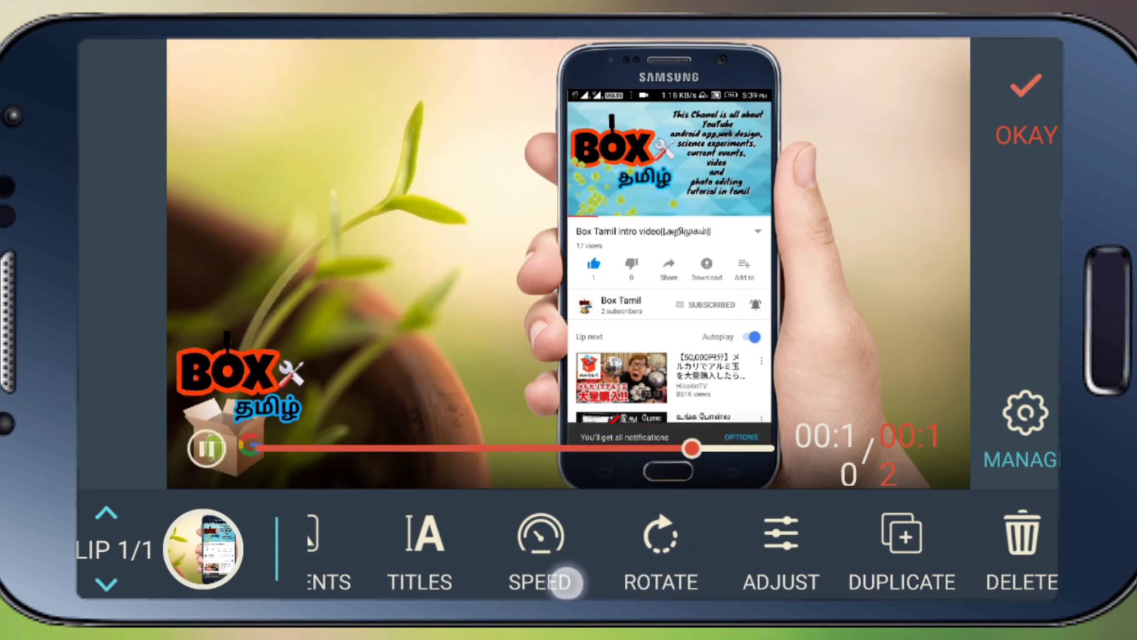
left_click(765, 548)
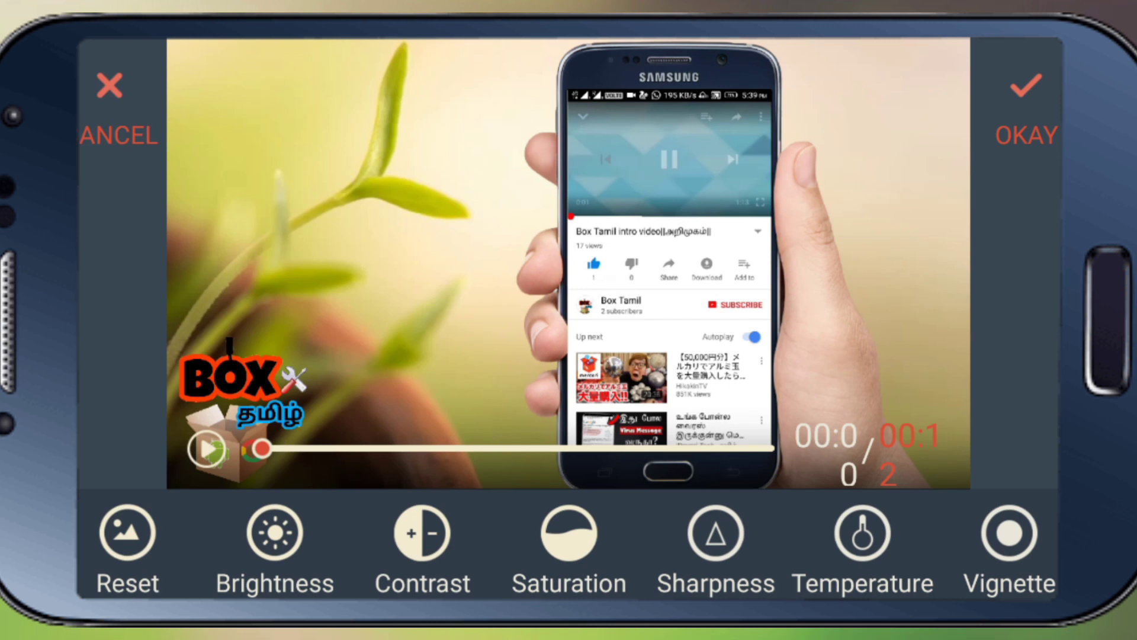
Step: Cancel the Adjust panel, leaving brightness, contrast and saturation unchanged
left_click_drag(724, 546, 934, 569)
left_click(118, 107)
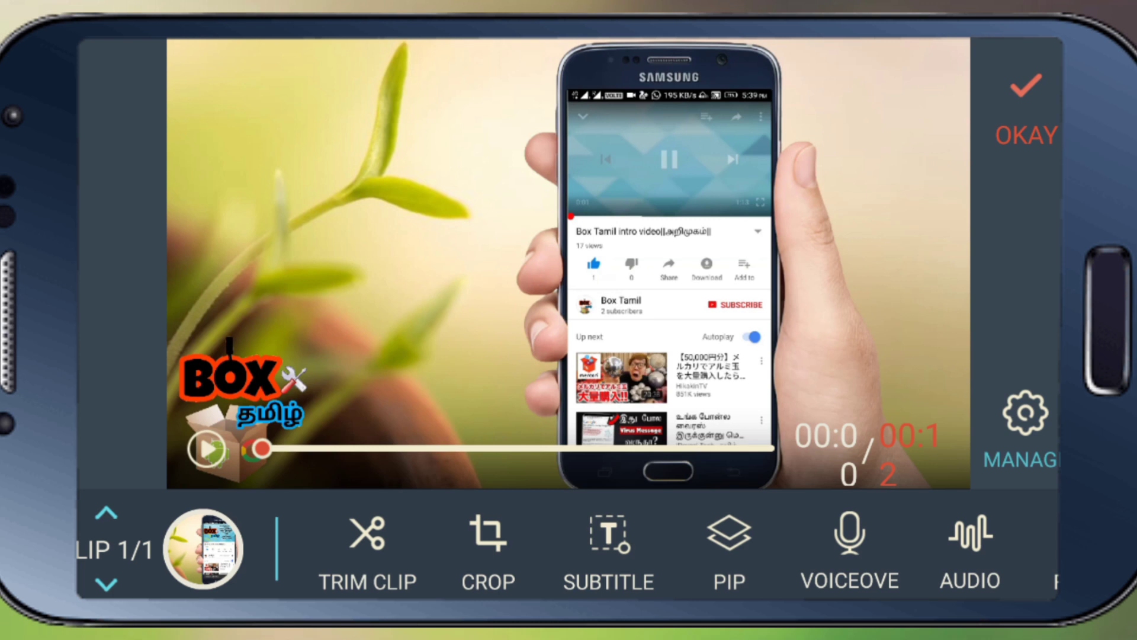
Step: Confirm the clip edits with OKAY and save the project for preview
left_click(1027, 113)
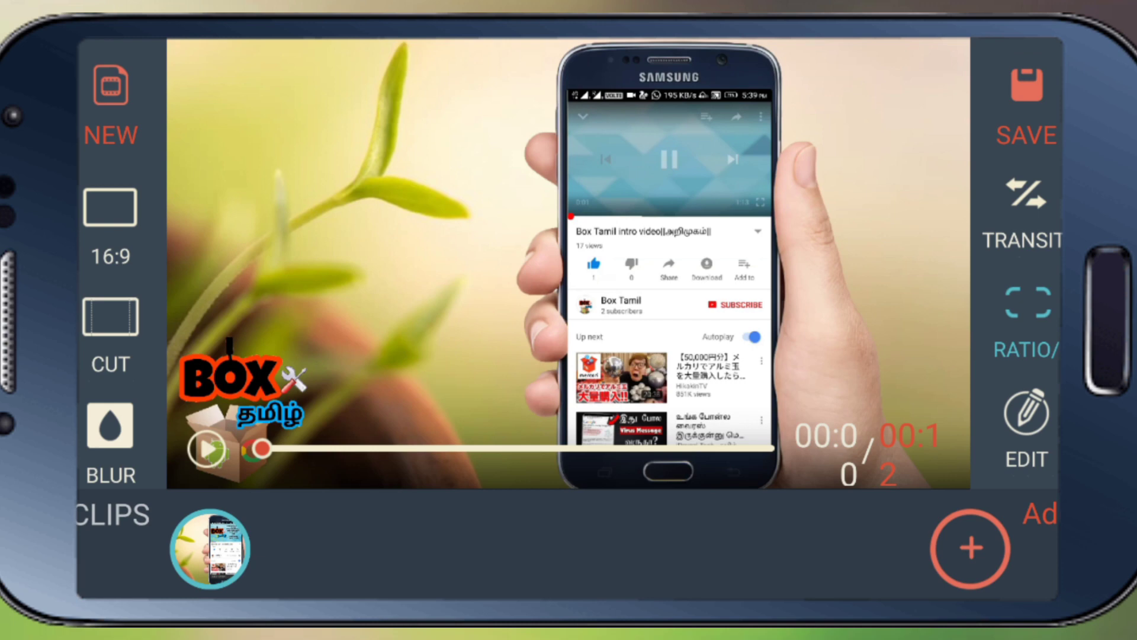
left_click(1027, 104)
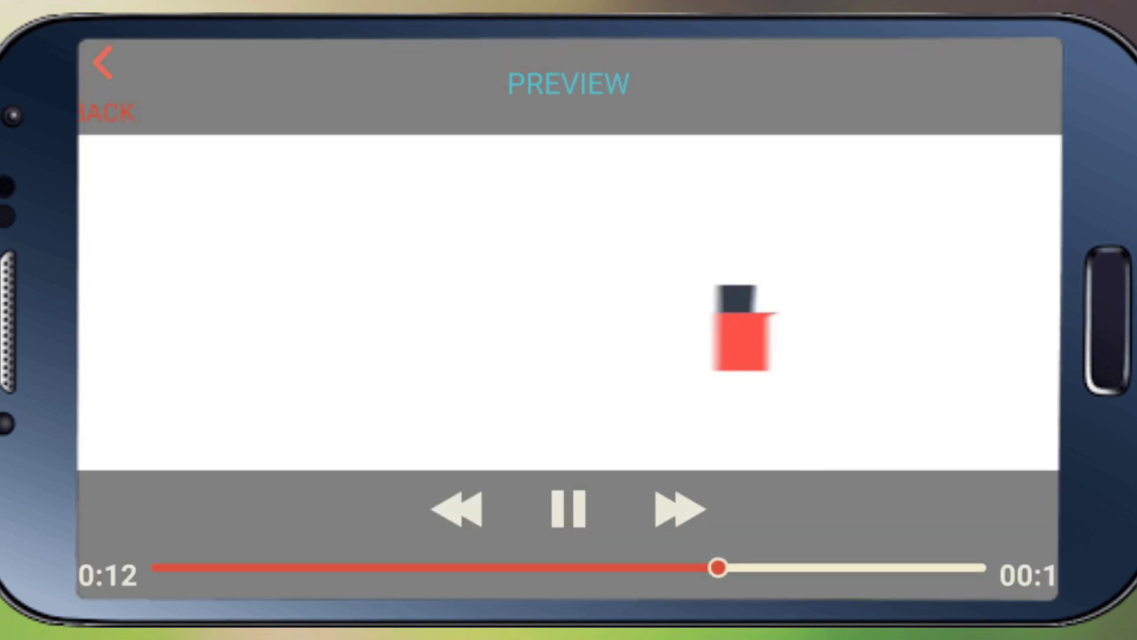
Step: Hide the preview controls and watch the clip play through the FilmoraGo outro
left_click(853, 320)
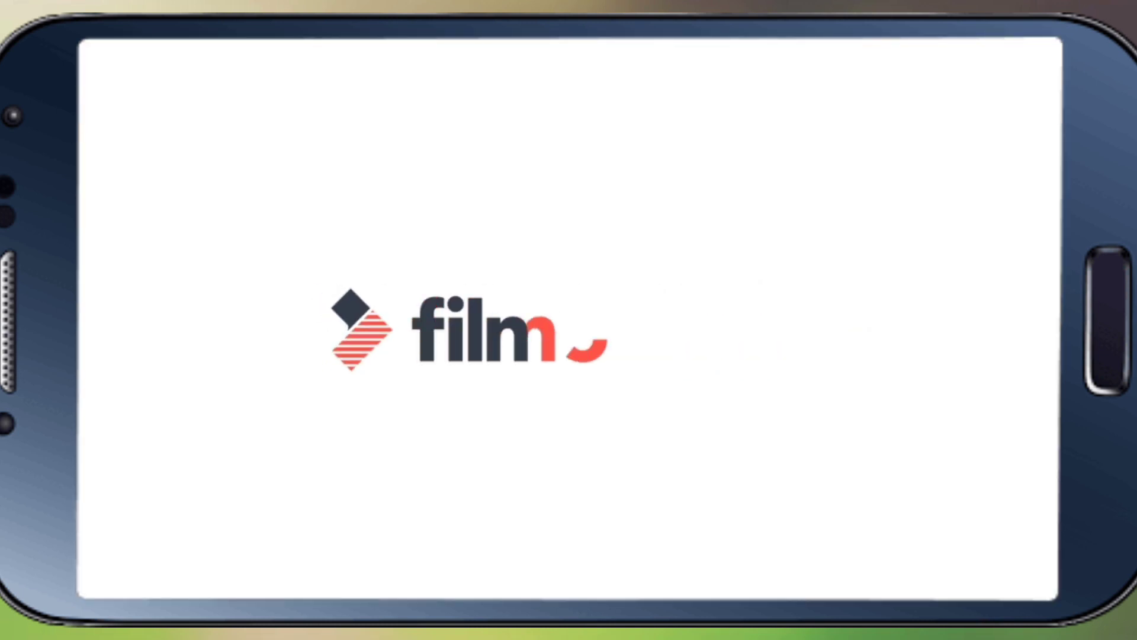
left_click(900, 329)
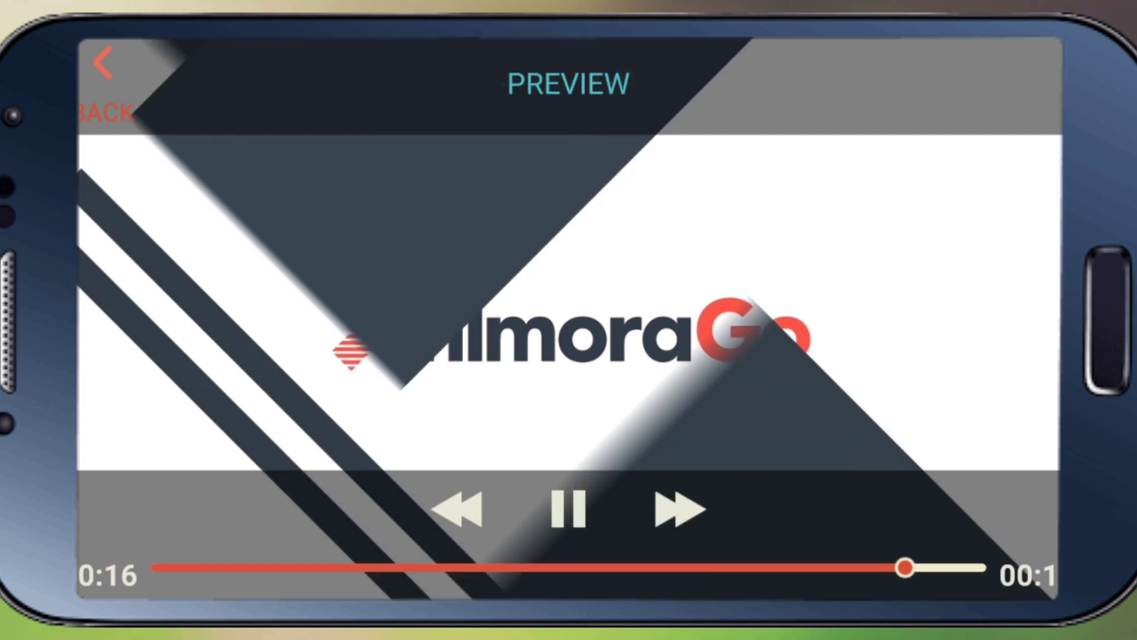